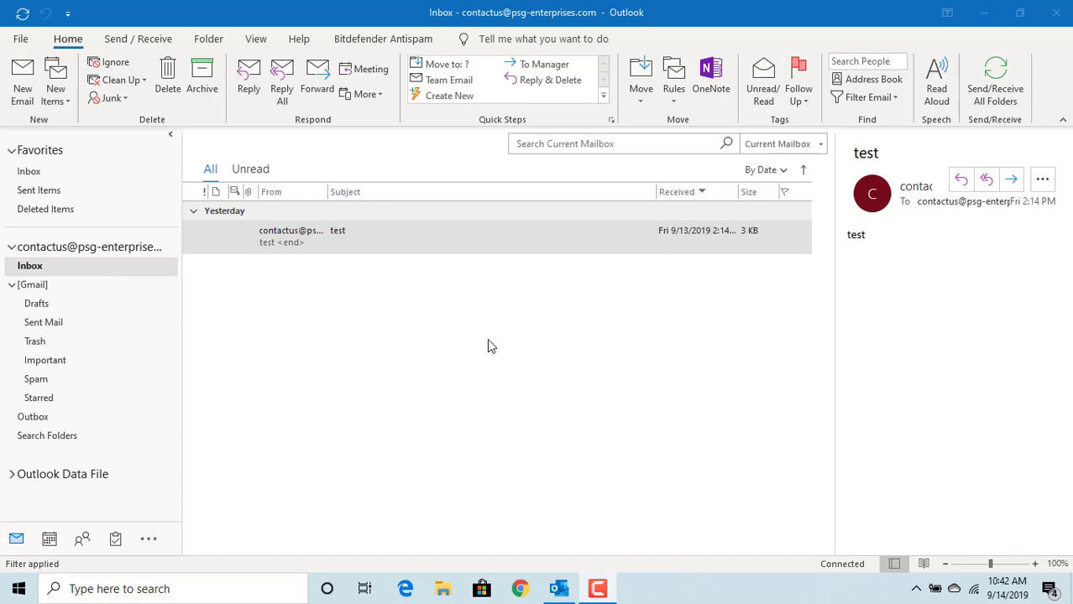
Open Signatures and Stationery from File > Options > Mail.
{"action": "left_click", "coordinate": [24, 38]}
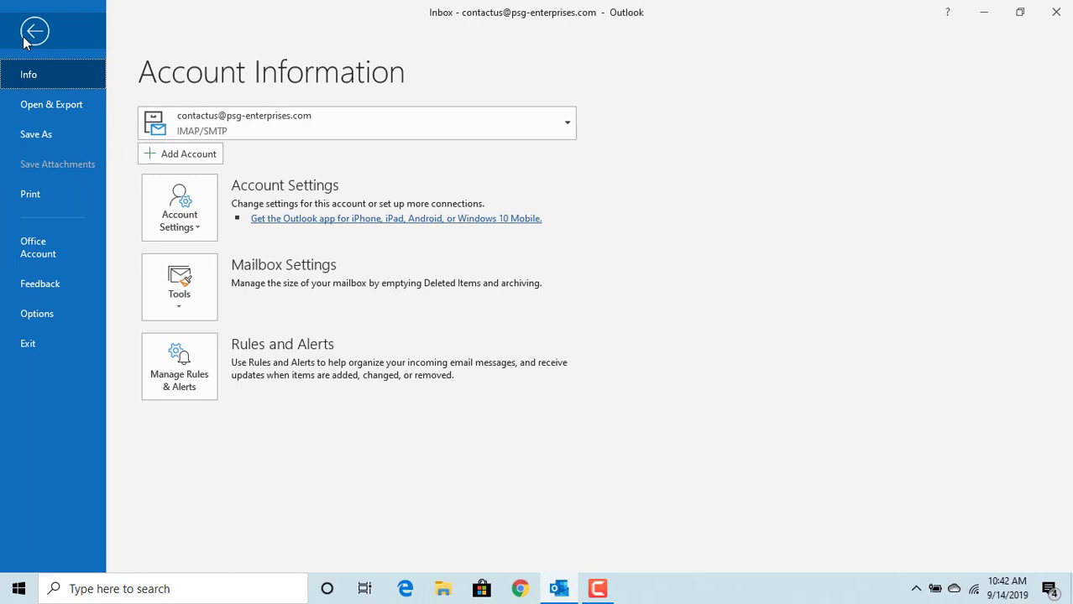
{"action": "left_click", "coordinate": [34, 315]}
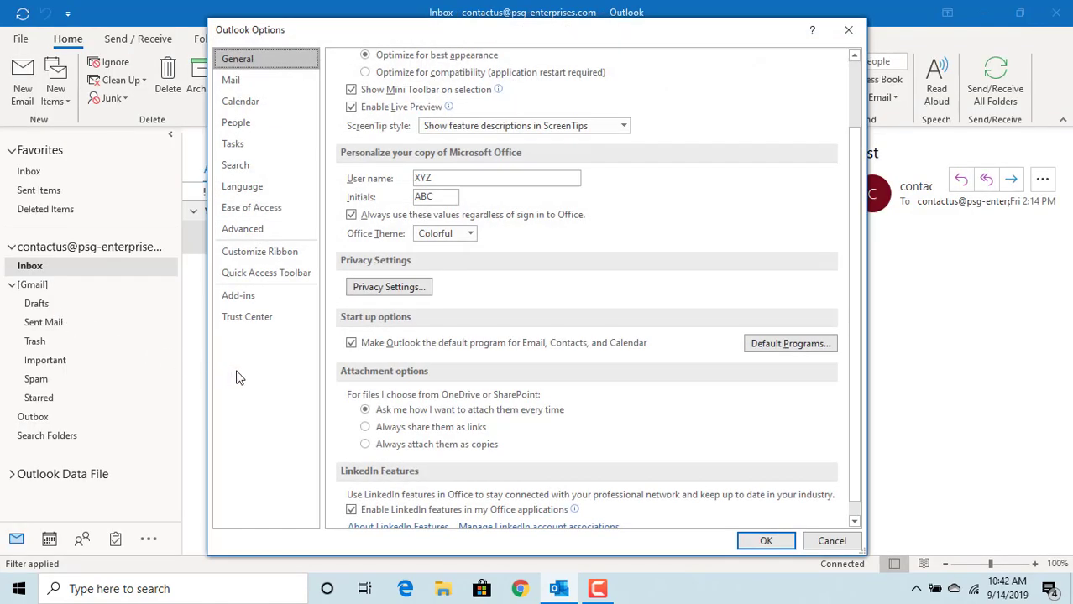
{"action": "left_click", "coordinate": [245, 84]}
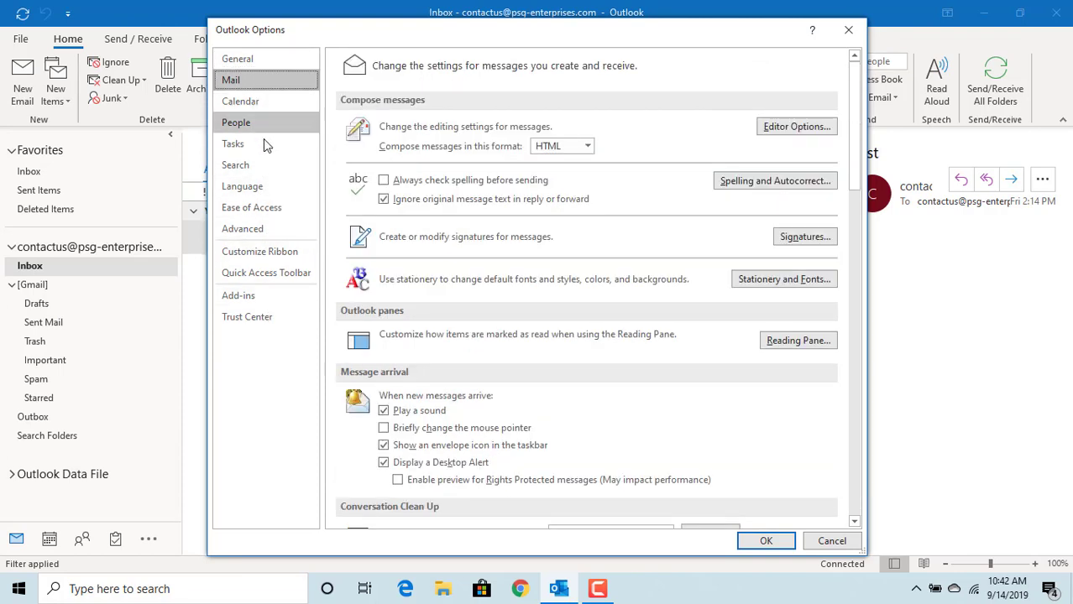
{"action": "left_click", "coordinate": [804, 240]}
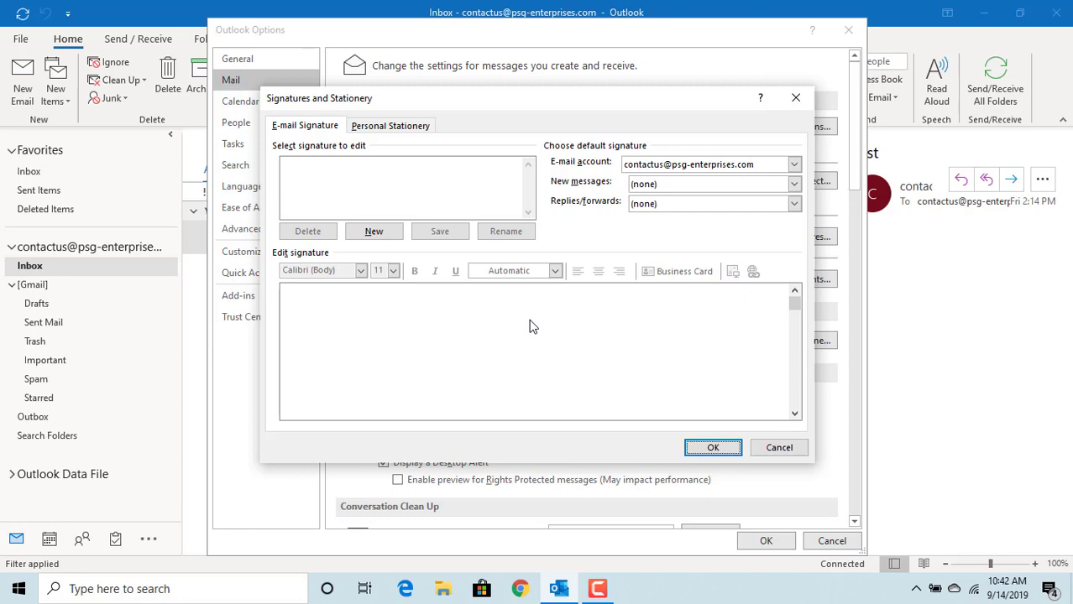
Create a new signature named 'Sign 1'.
{"action": "left_click", "coordinate": [374, 233]}
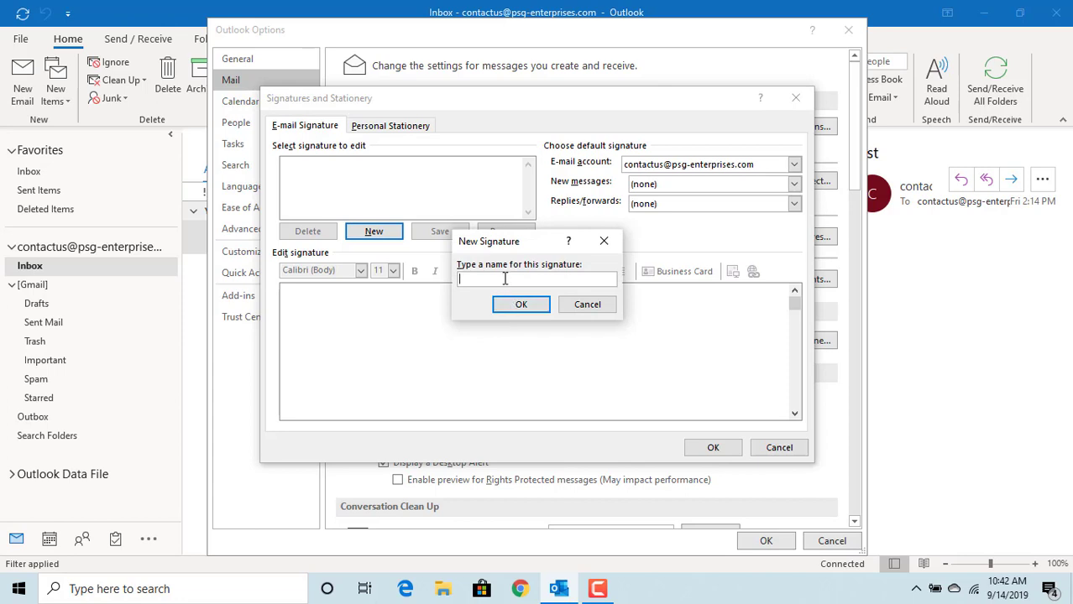
{"action": "type", "text": "Sig"}
{"action": "type", "text": "n 1"}
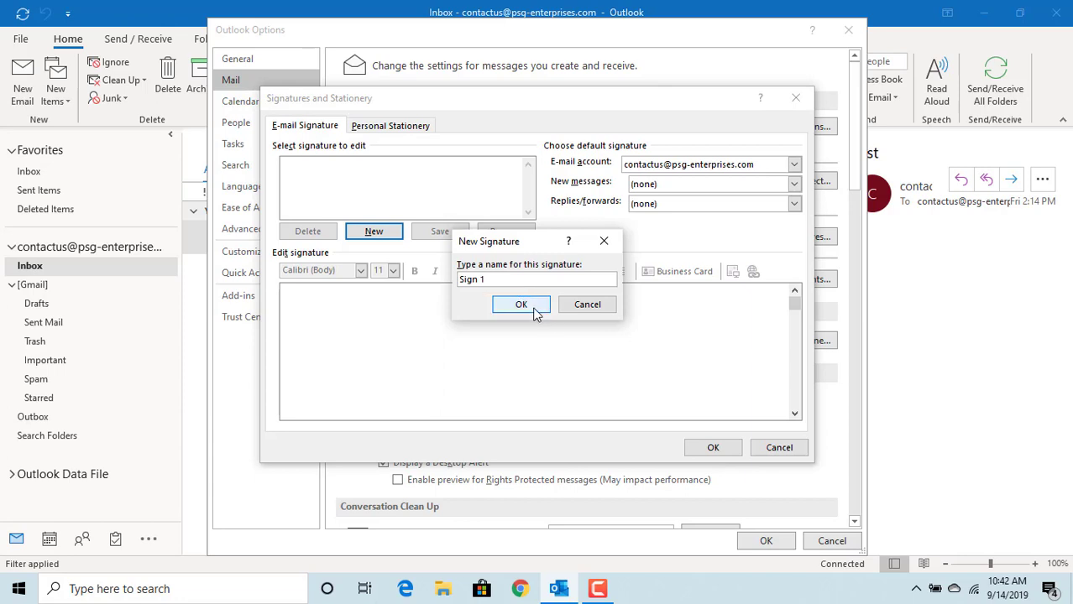
{"action": "left_click", "coordinate": [521, 305]}
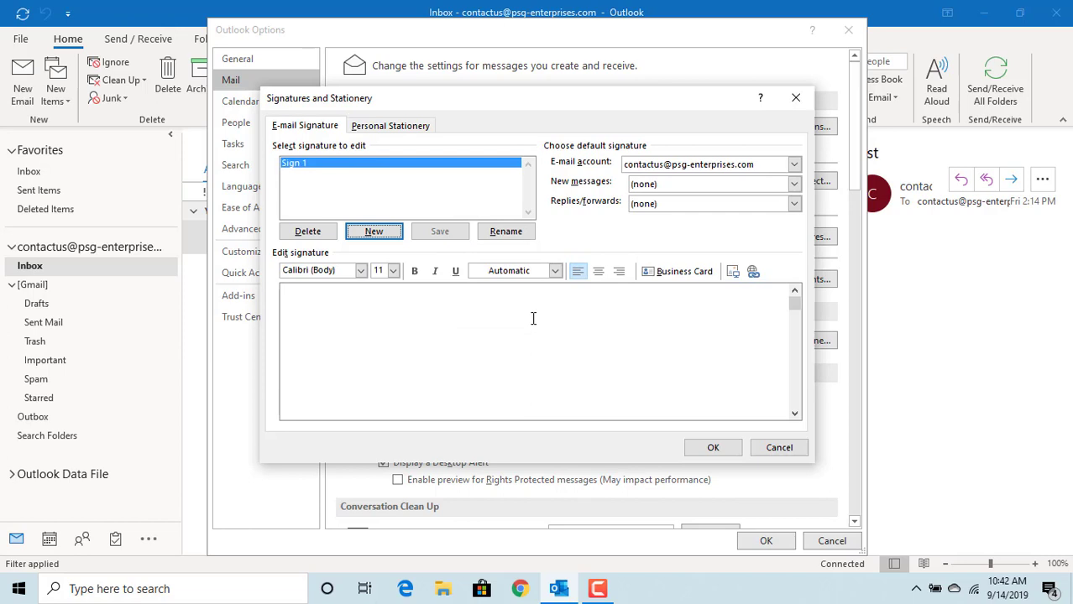
{"action": "left_click", "coordinate": [425, 319]}
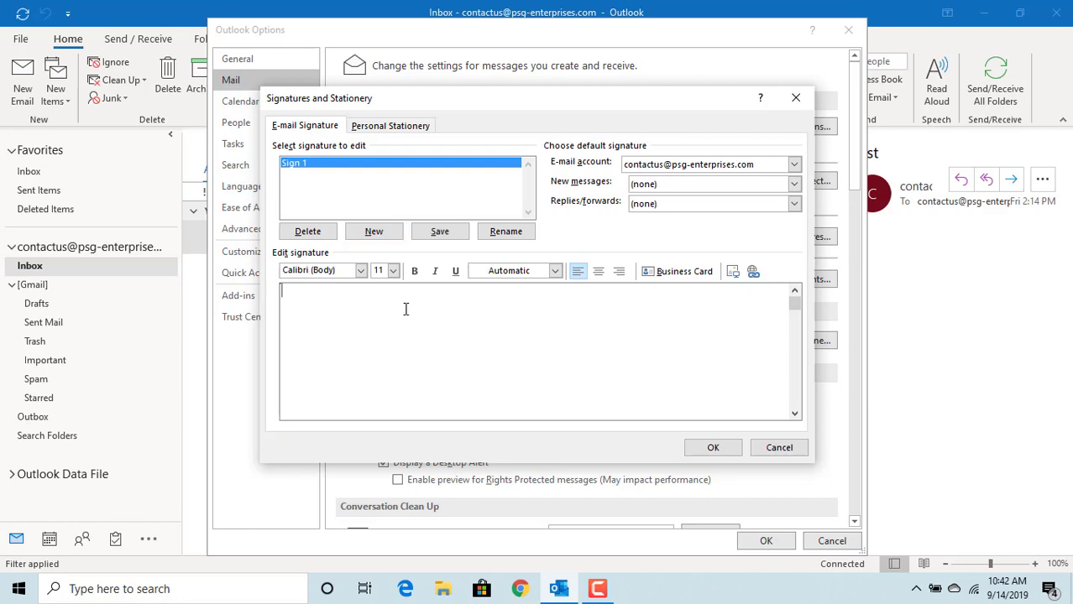
{"action": "type", "text": "J"}
{"action": "type", "text": "ohn M"}
{"action": "type", "text": " David"}
{"action": "key", "text": "Return"}
{"action": "type", "text": "T"}
{"action": "type", "text": "est C"}
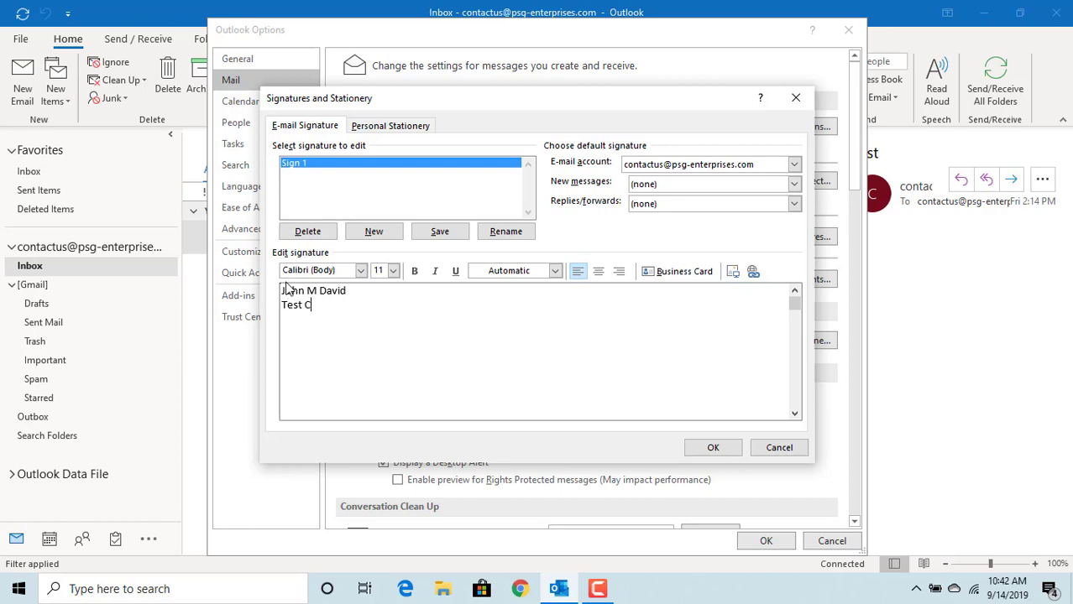
{"action": "type", "text": "ompany"}
{"action": "key", "text": "Return"}
{"action": "type", "text": "99"}
{"action": "type", "text": "9-99"}
{"action": "type", "text": "9-99"}
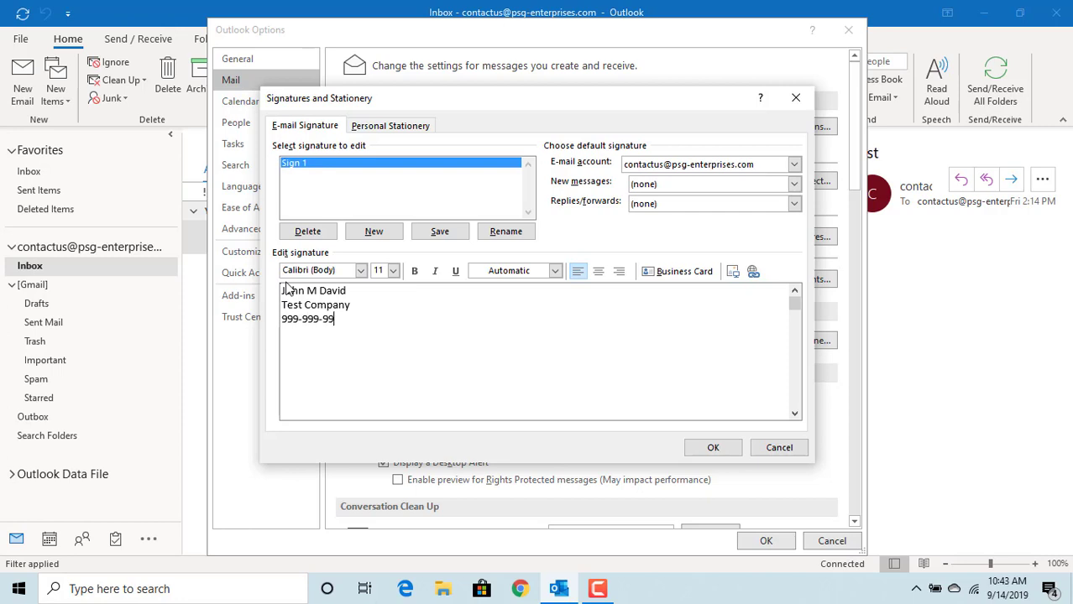
{"action": "type", "text": "99"}
Save Sign 1 and make it the default signature for new messages.
{"action": "left_click", "coordinate": [713, 449]}
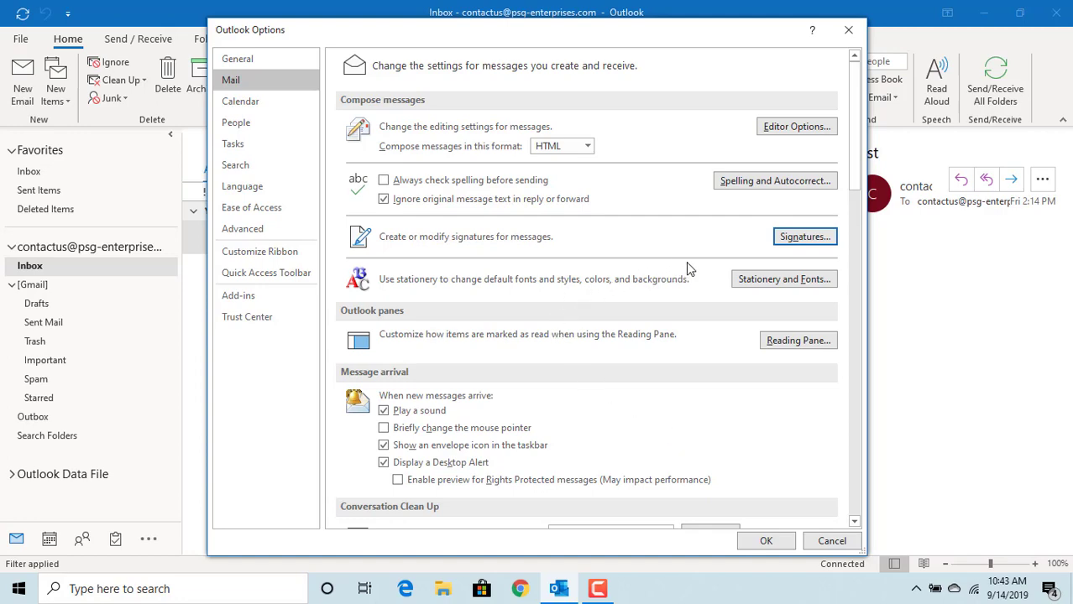
{"action": "left_click", "coordinate": [787, 239]}
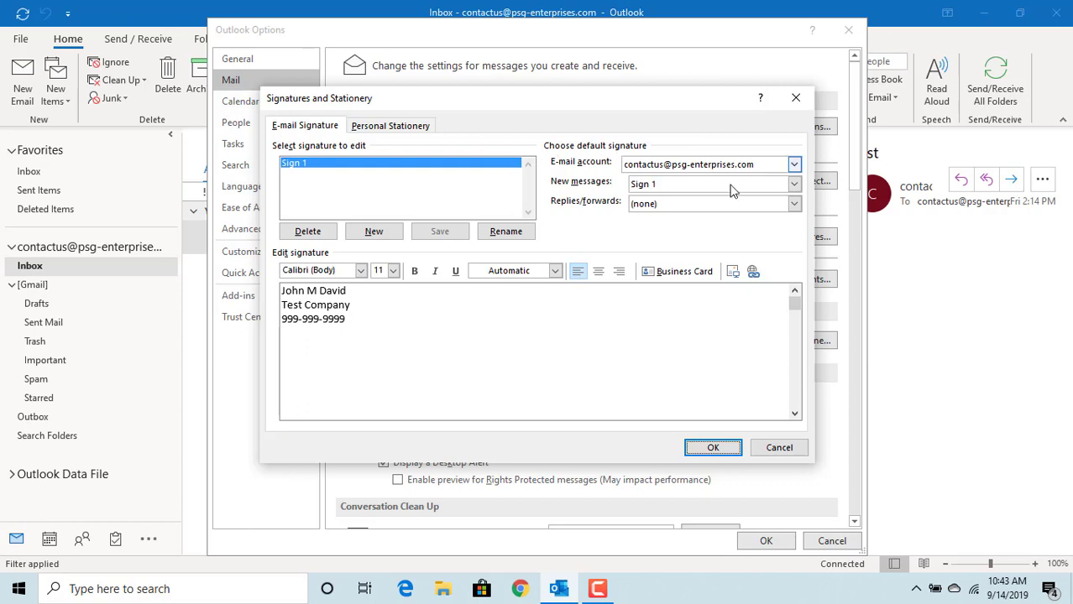
{"action": "left_click", "coordinate": [793, 184]}
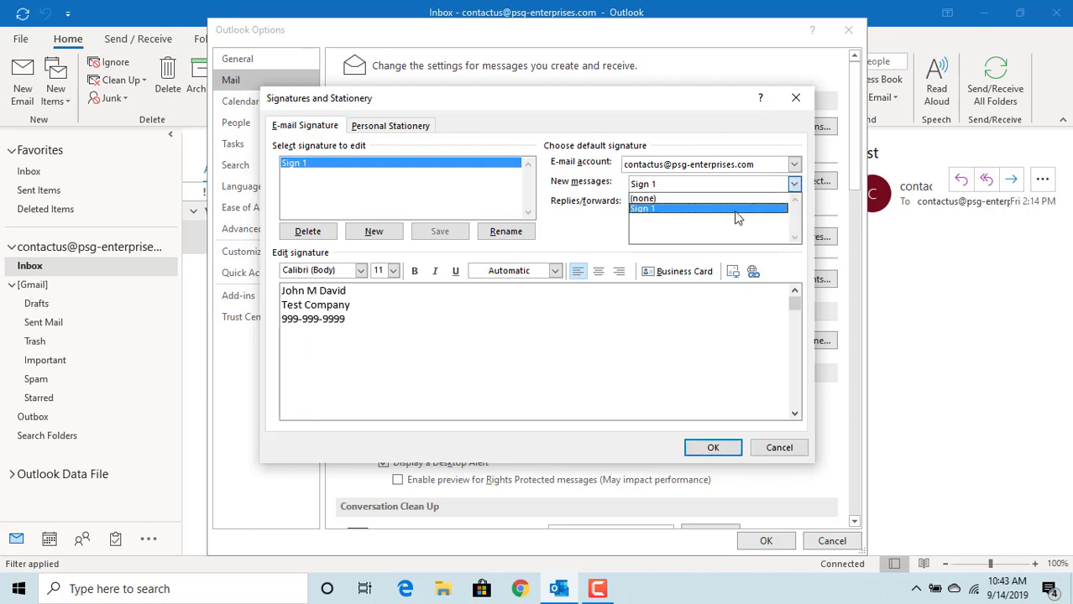
{"action": "left_click", "coordinate": [734, 209]}
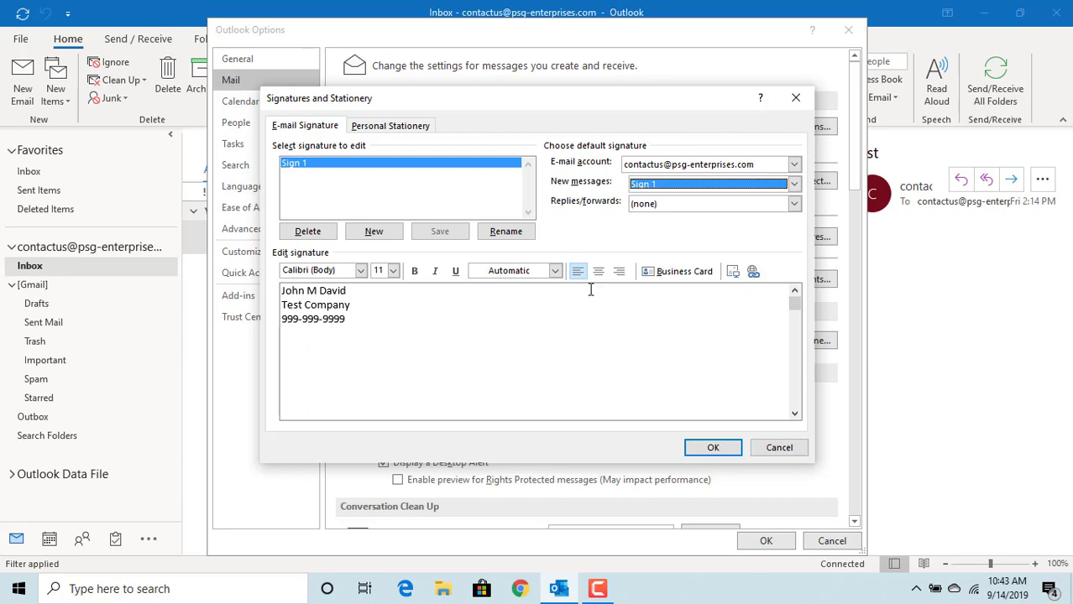
Create a second signature named 'Sign 2'.
{"action": "left_click", "coordinate": [375, 233]}
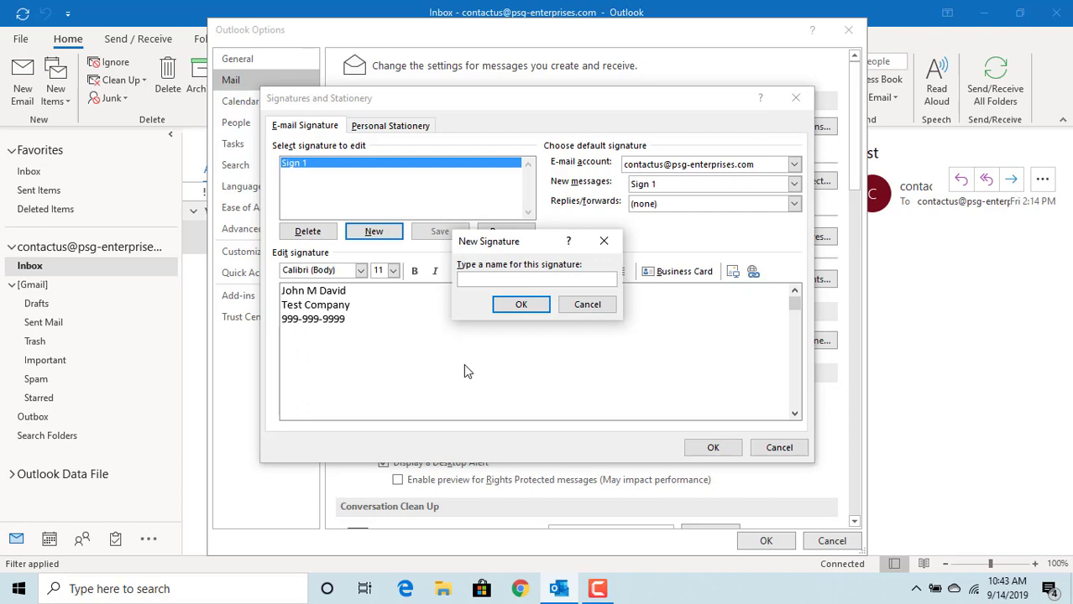
{"action": "type", "text": "S"}
{"action": "type", "text": "ign 2"}
{"action": "left_click", "coordinate": [522, 306]}
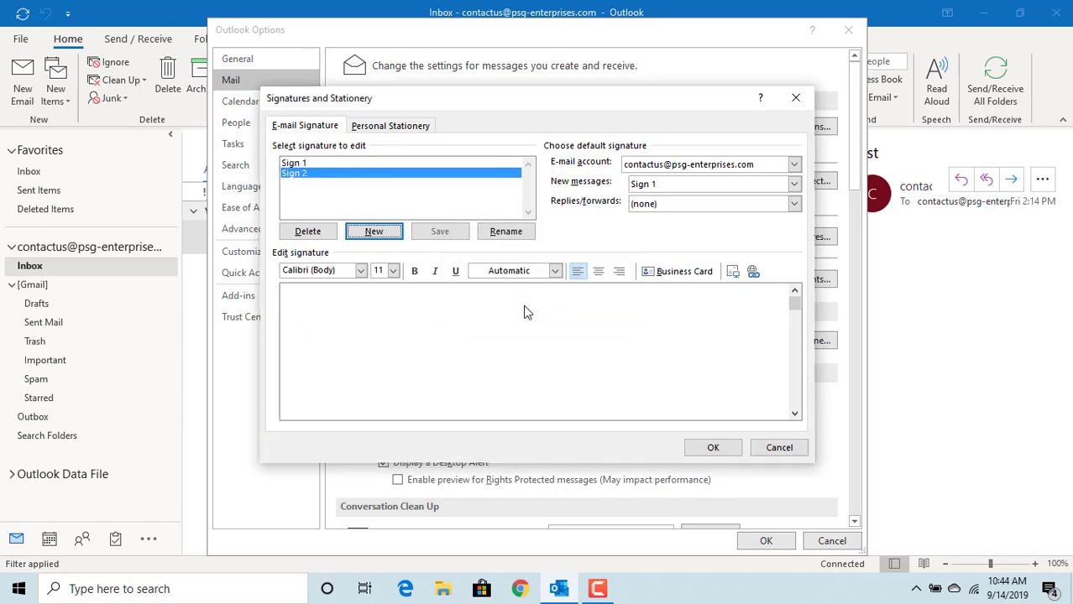
{"action": "left_click", "coordinate": [319, 303]}
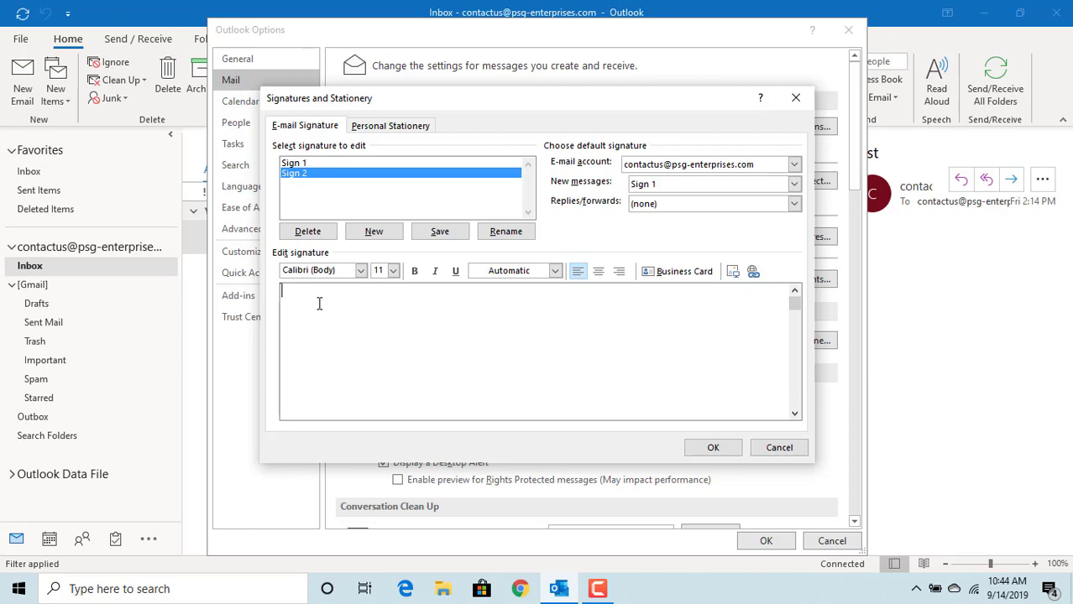
{"action": "type", "text": "John "}
{"action": "type", "text": "M David"}
{"action": "key", "text": "Return"}
{"action": "type", "text": "999-"}
{"action": "type", "text": "999-"}
{"action": "type", "text": "9999"}
Set Sign 2 as the replies/forwards signature for the same email account and save.
{"action": "left_click", "coordinate": [712, 450]}
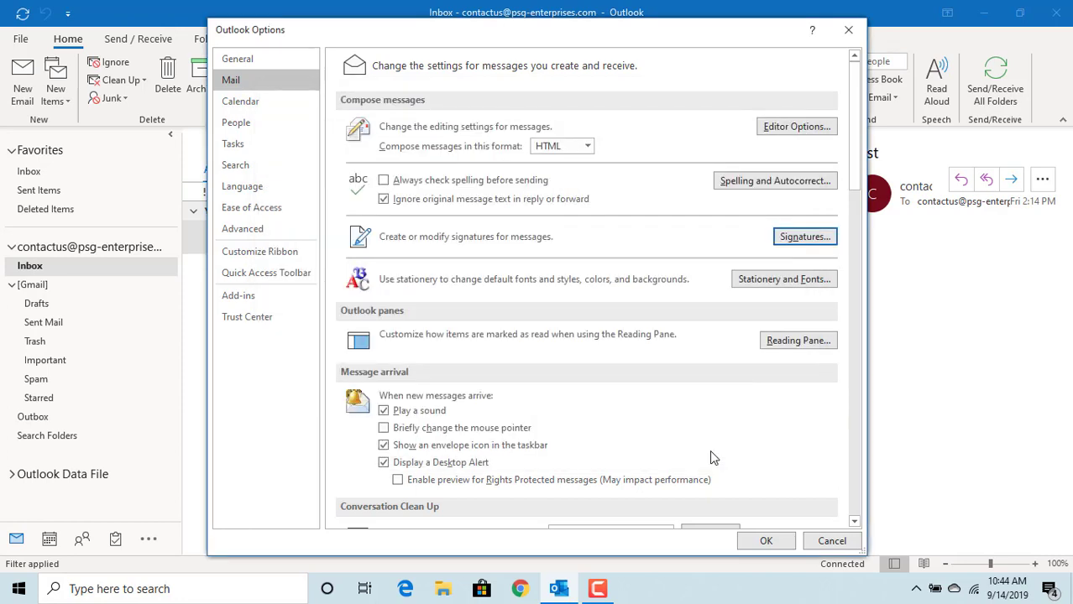
{"action": "left_click", "coordinate": [798, 237]}
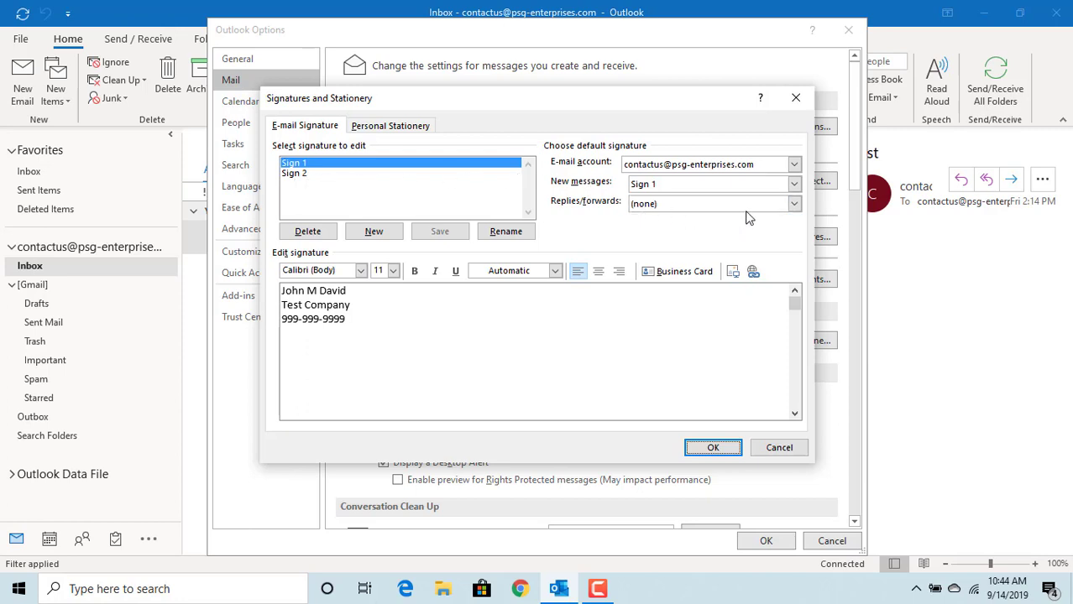
{"action": "left_click", "coordinate": [794, 205]}
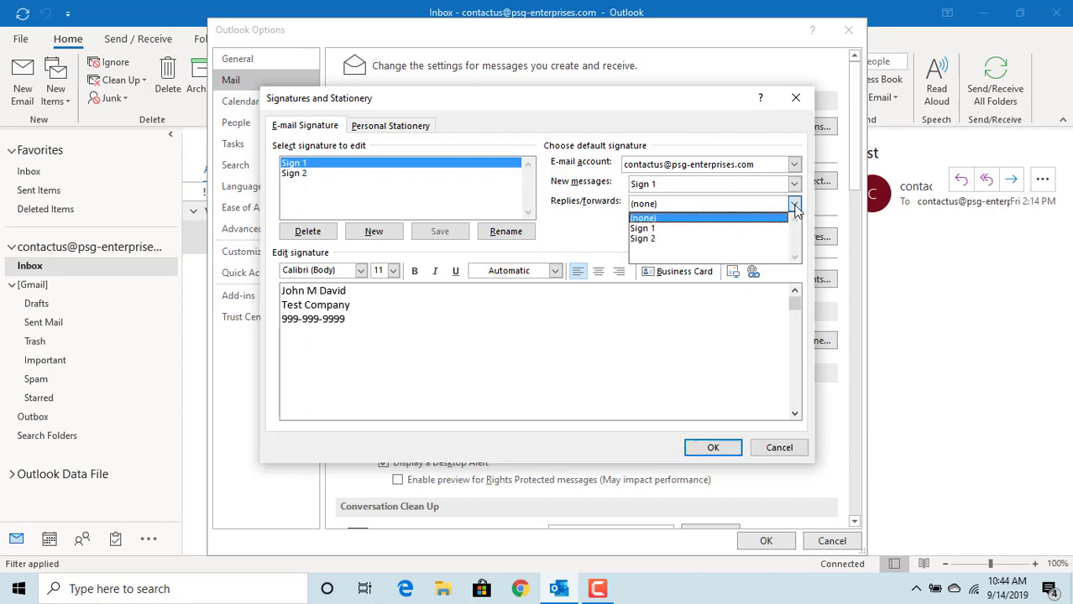
{"action": "left_click", "coordinate": [684, 239]}
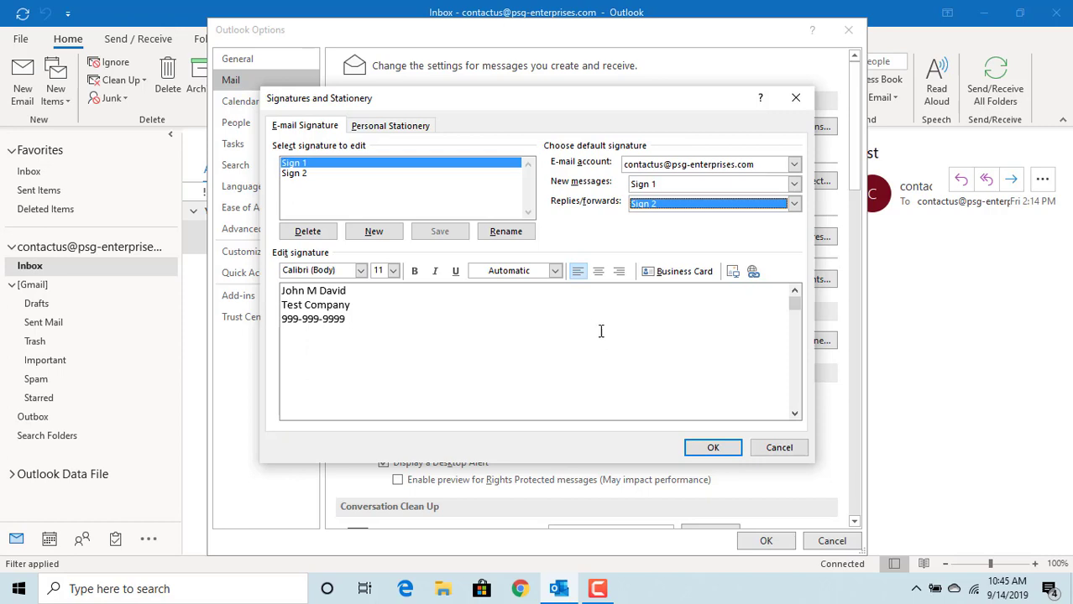
{"action": "left_click", "coordinate": [794, 166]}
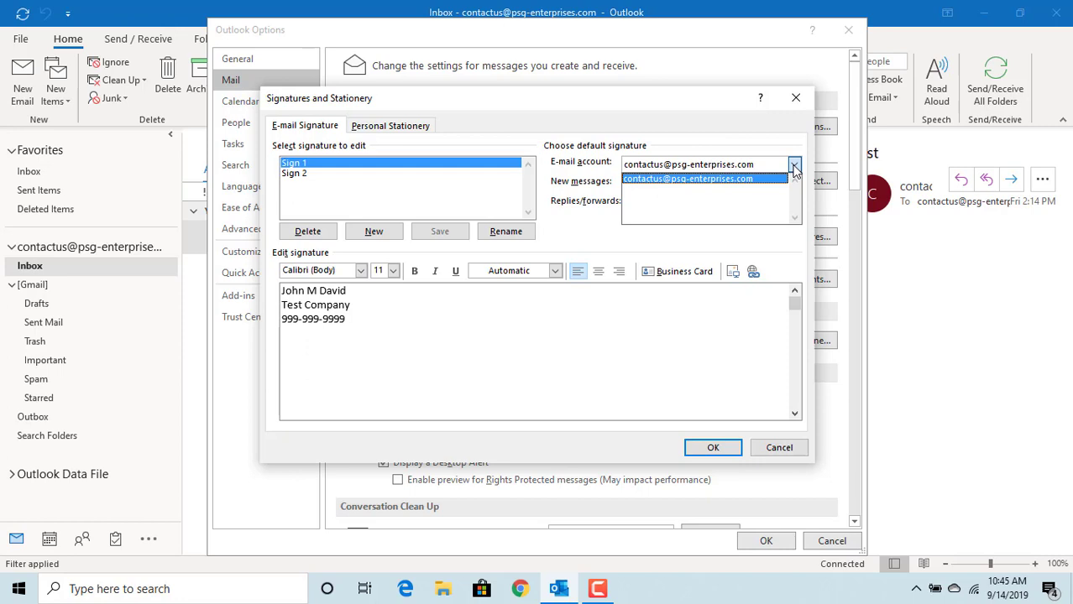
{"action": "left_click", "coordinate": [794, 166]}
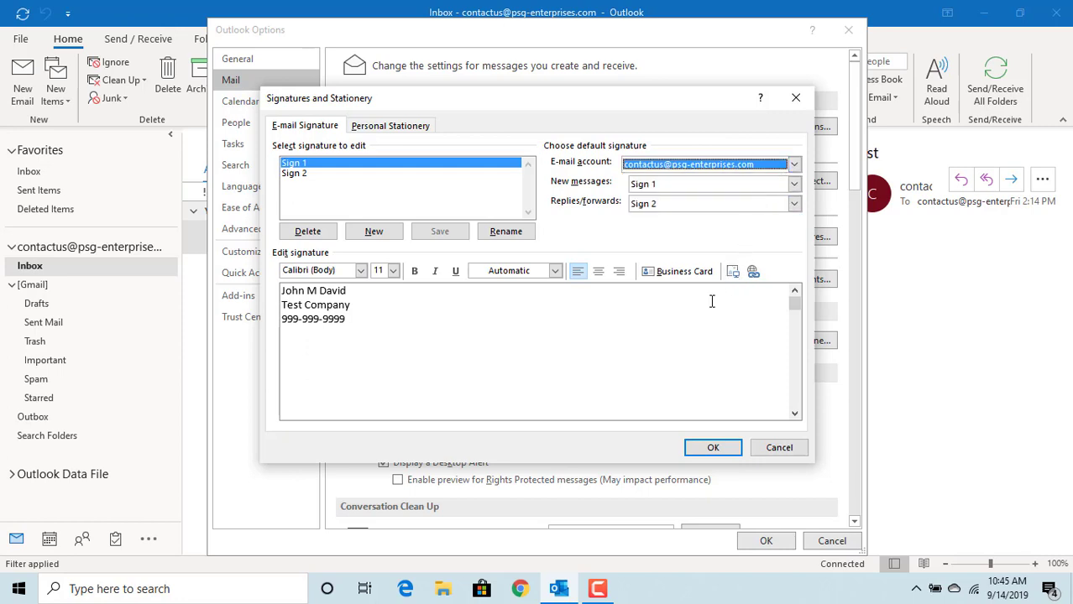
{"action": "left_click", "coordinate": [712, 449]}
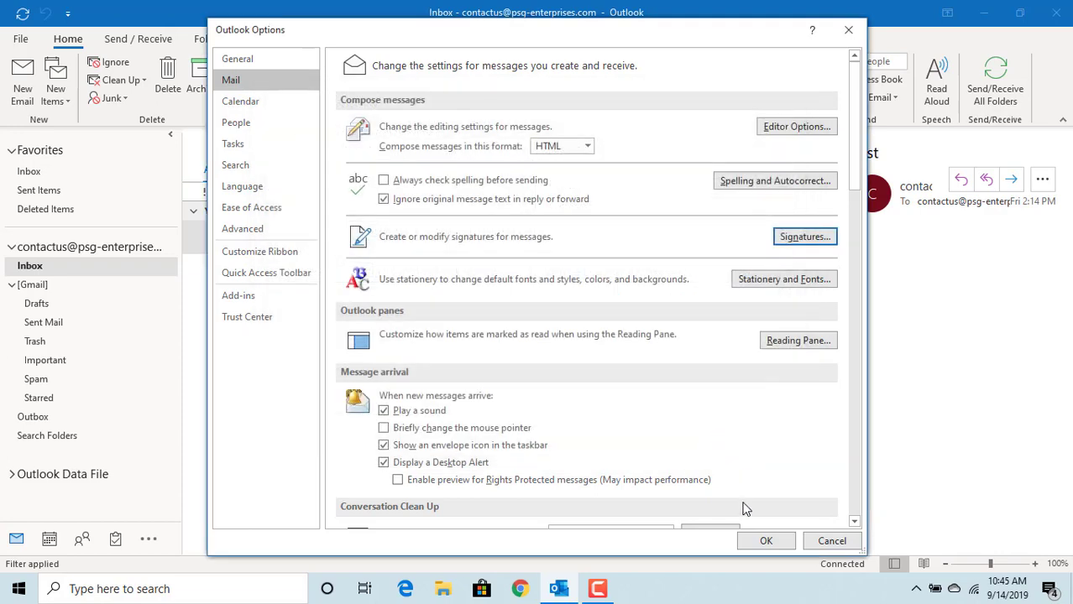
Close Outlook Options and start a new email to check that Sign 1 appears.
{"action": "left_click", "coordinate": [765, 542]}
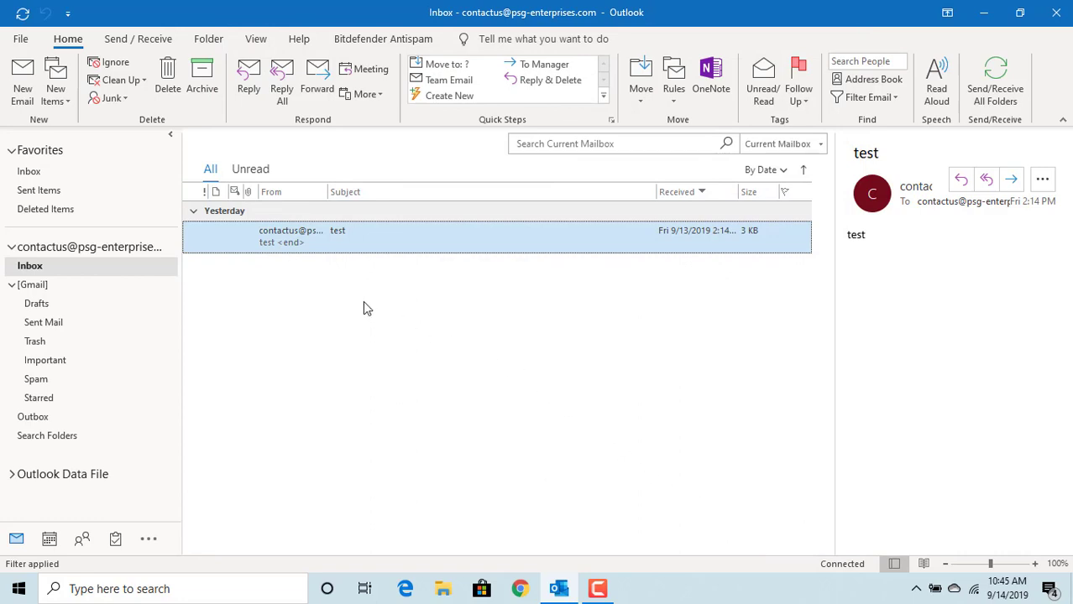
{"action": "left_click", "coordinate": [23, 90]}
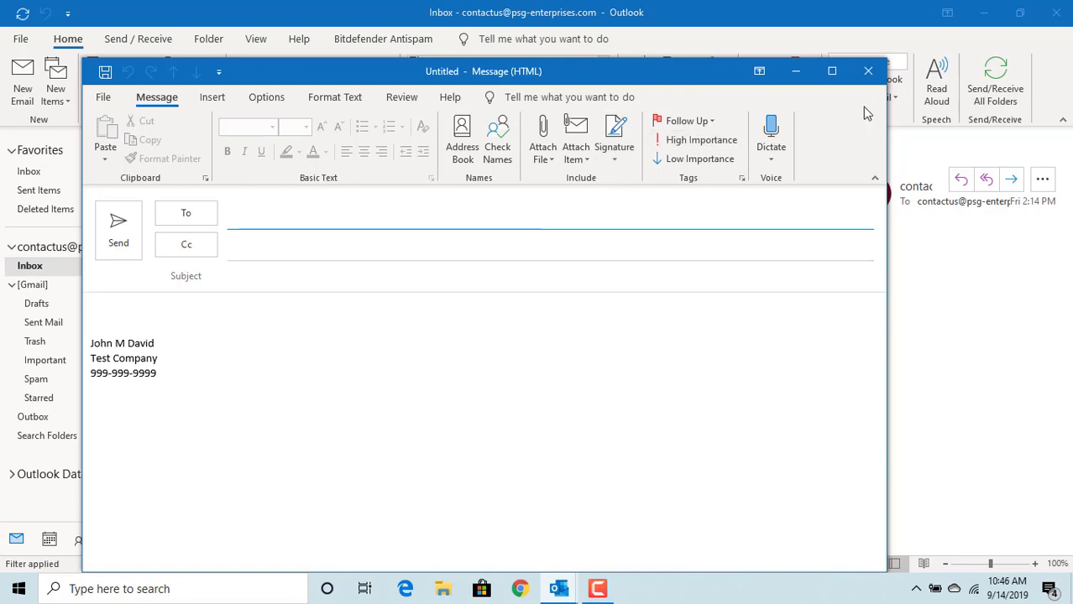
Discard the test message, then check Sign 2 on a reply and a forward of the test email.
{"action": "left_click", "coordinate": [868, 71]}
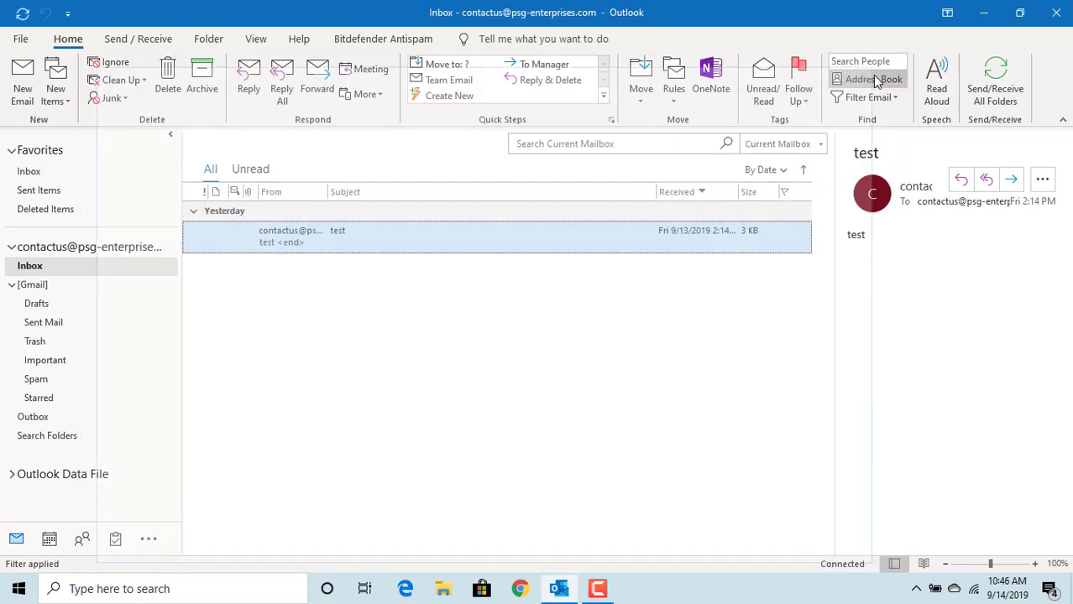
{"action": "double_click", "coordinate": [303, 242]}
{"action": "mouse_move", "coordinate": [225, 242]}
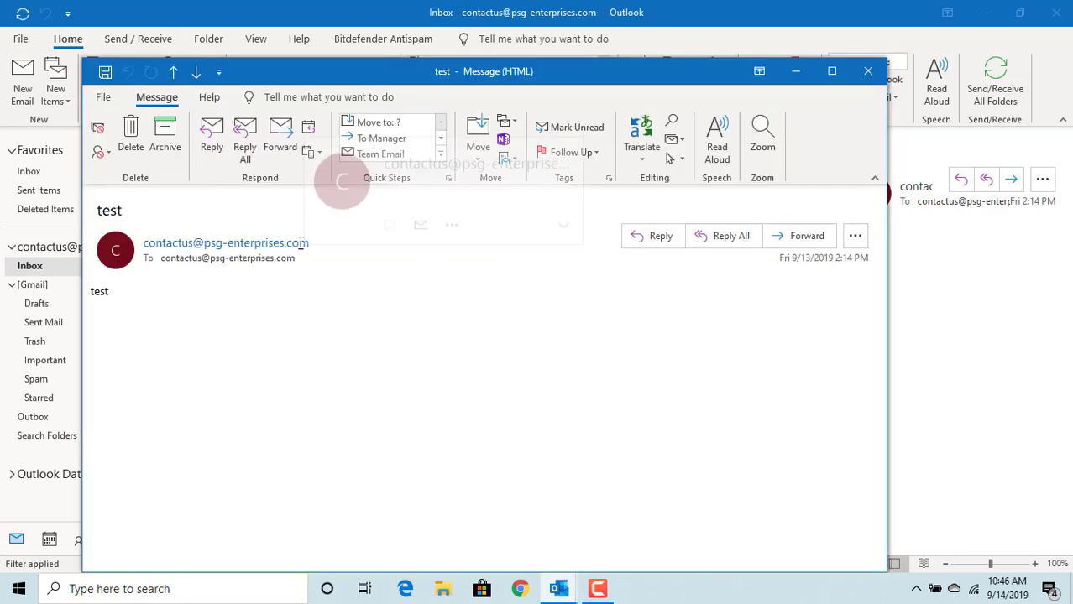
{"action": "left_click", "coordinate": [215, 138]}
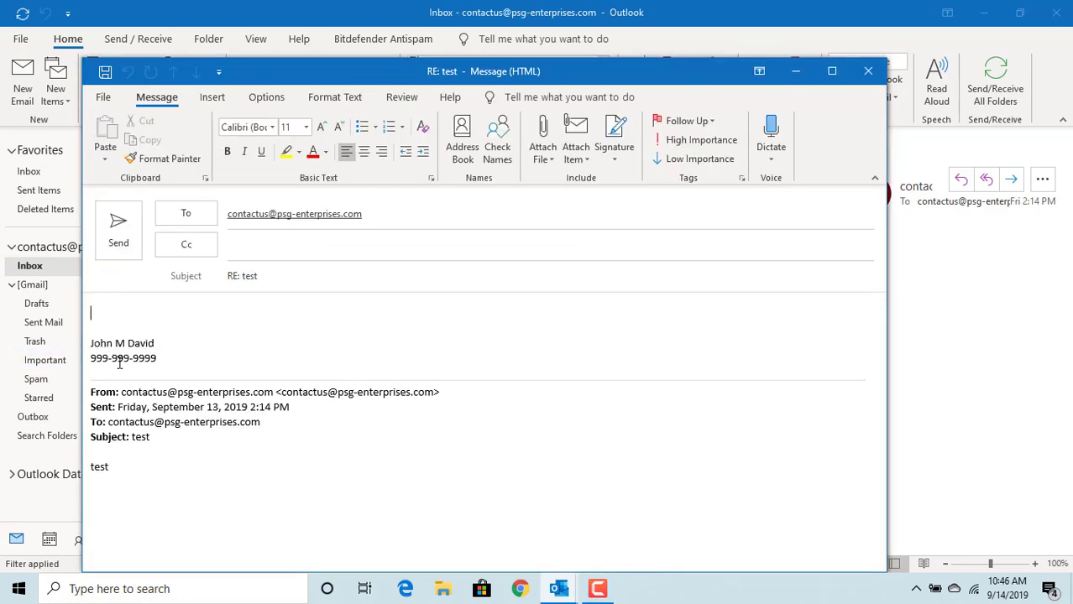
{"action": "left_click", "coordinate": [870, 72]}
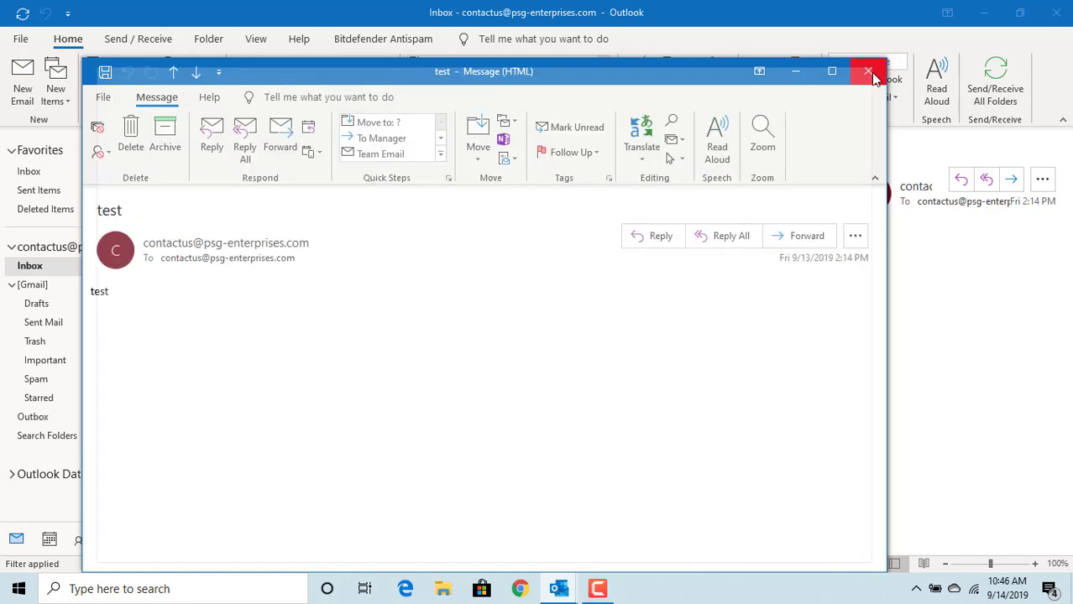
{"action": "left_click", "coordinate": [280, 139]}
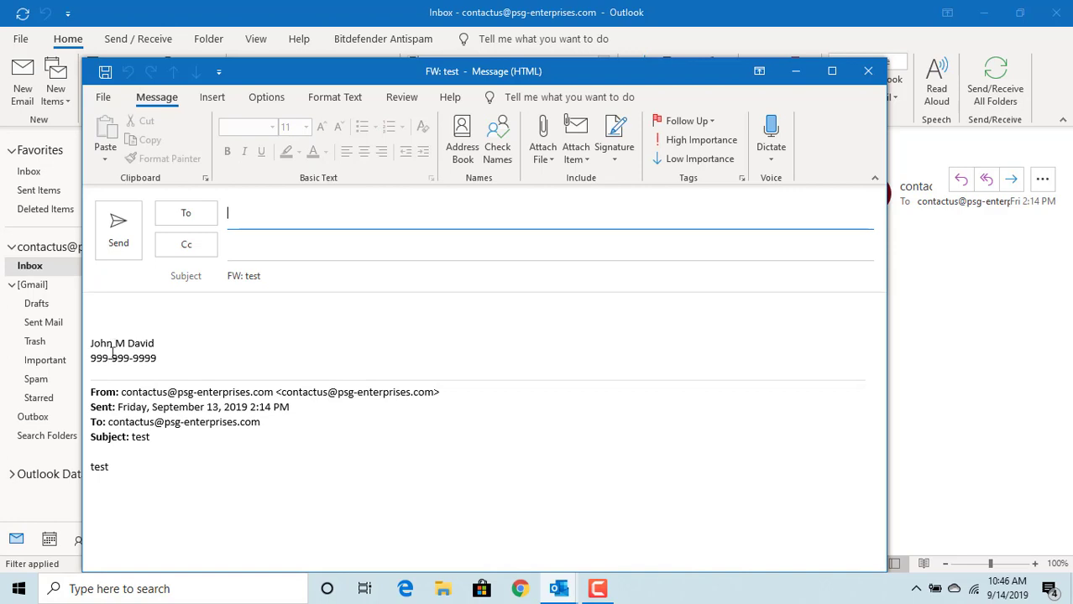